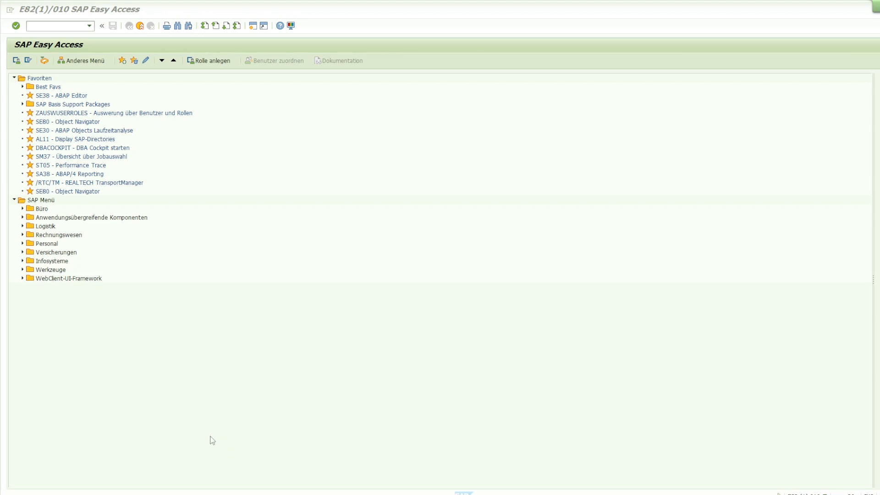
Open transaction SM02 for system messages
left_click(54, 26)
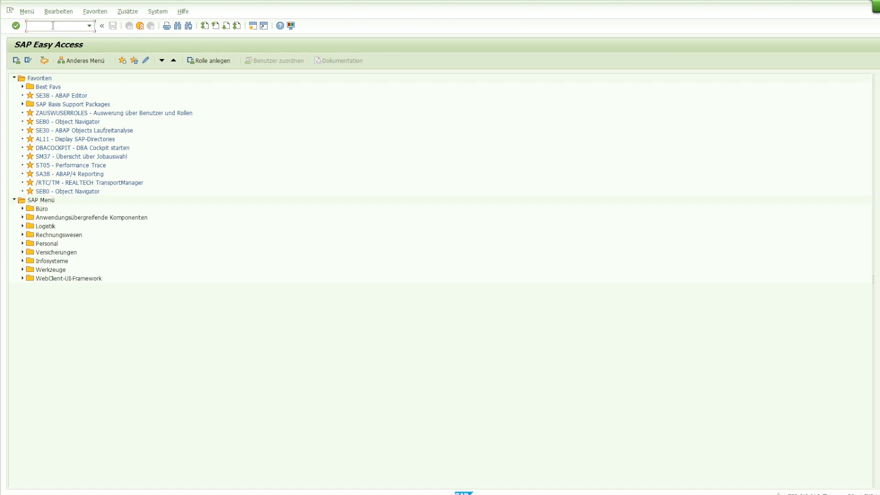
type("sm")
key("BackSpace")
key("BackSpace")
type("sm02")
key("Return")
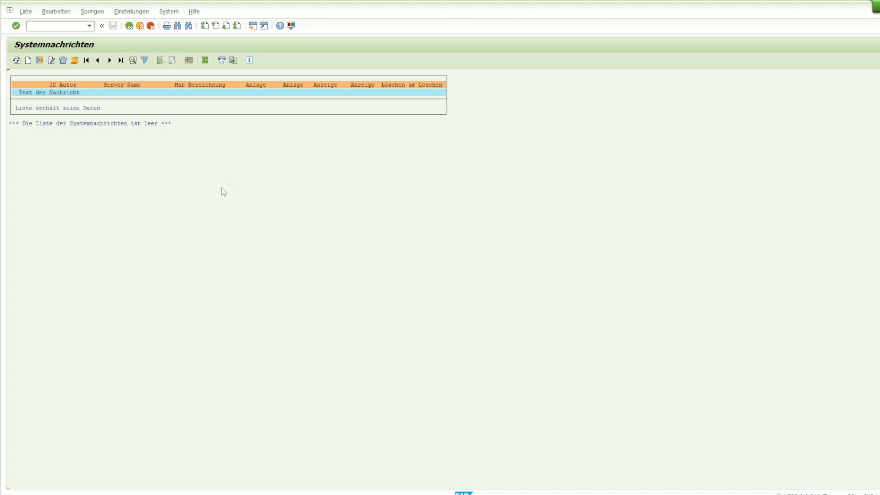
Create a new system message with the text "Attention! Please, log off!"
left_click(28, 61)
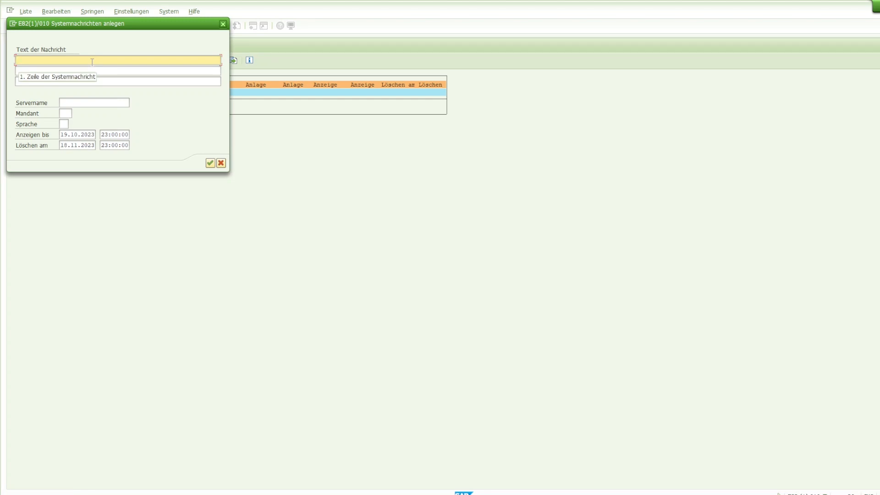
type("Attention!")
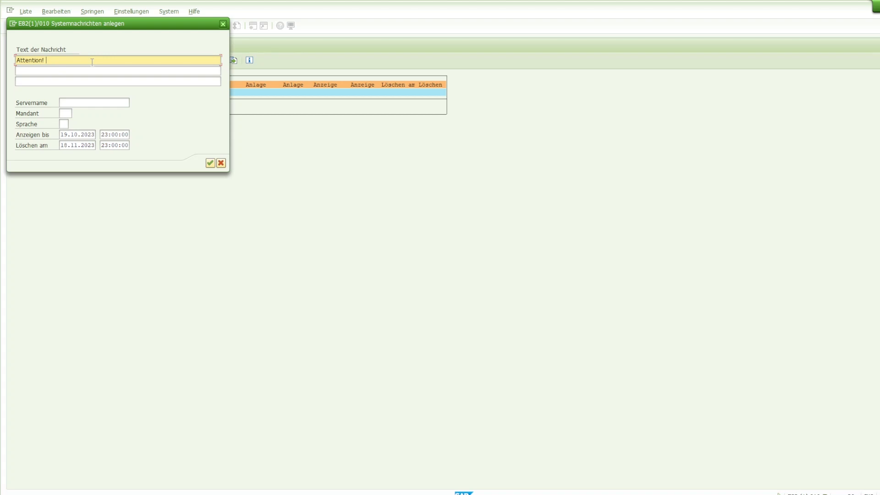
type(" Yo")
key("BackSpace")
key("BackSpace")
type("Please, log off!")
Set the message's server name to scsap20e_E82_50 from the value list
left_click(99, 99)
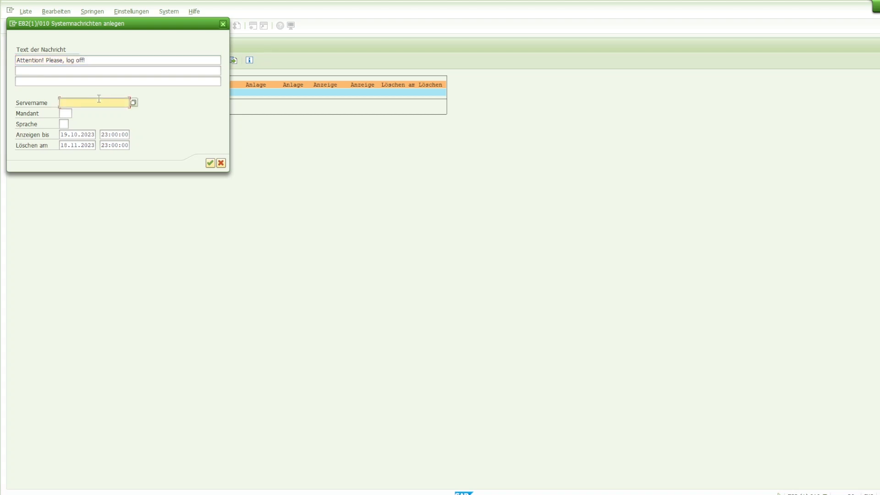
left_click(132, 102)
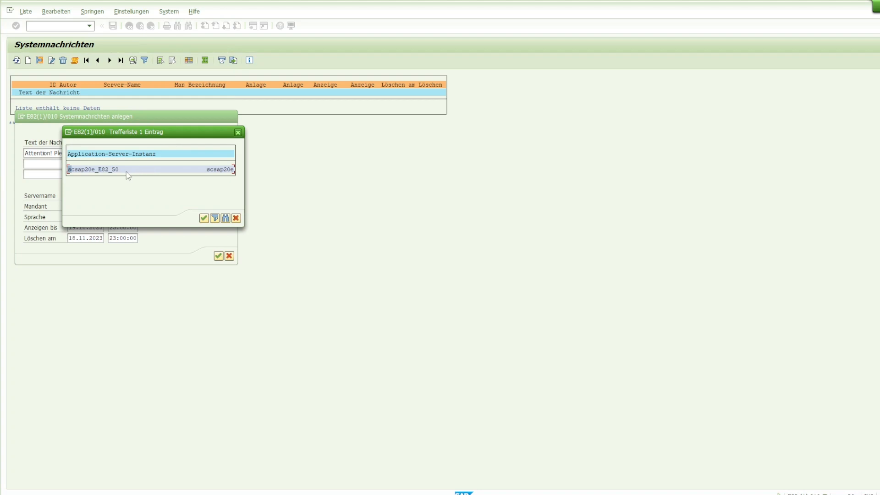
left_click_drag(131, 133, 358, 154)
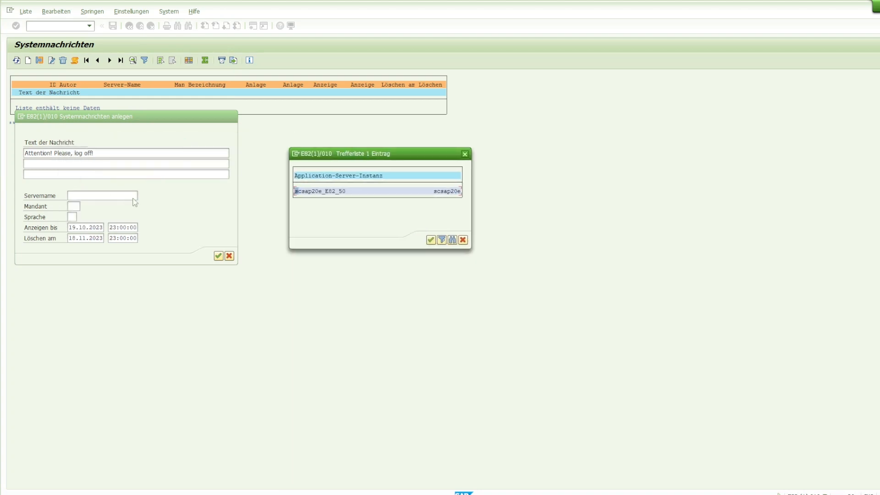
double_click(353, 195)
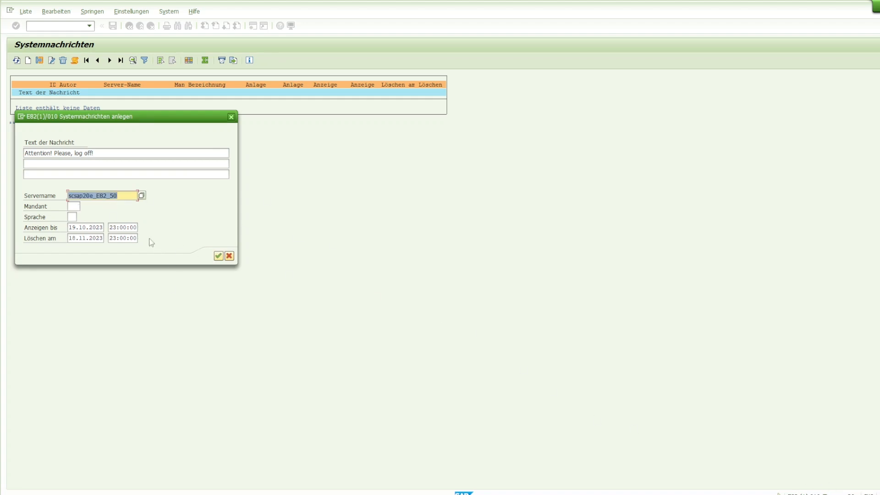
Set the message's display-until time to 07:15:00
left_click(76, 205)
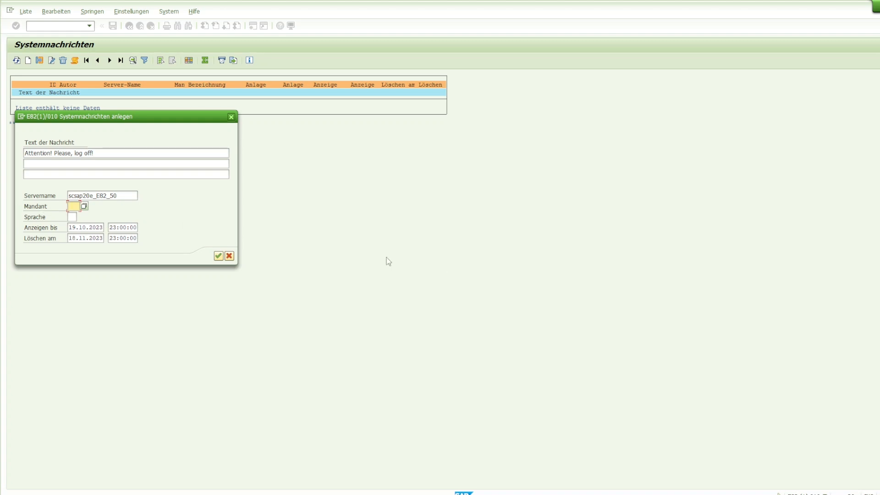
left_click(72, 217)
left_click(69, 228)
left_click_drag(69, 228, 106, 228)
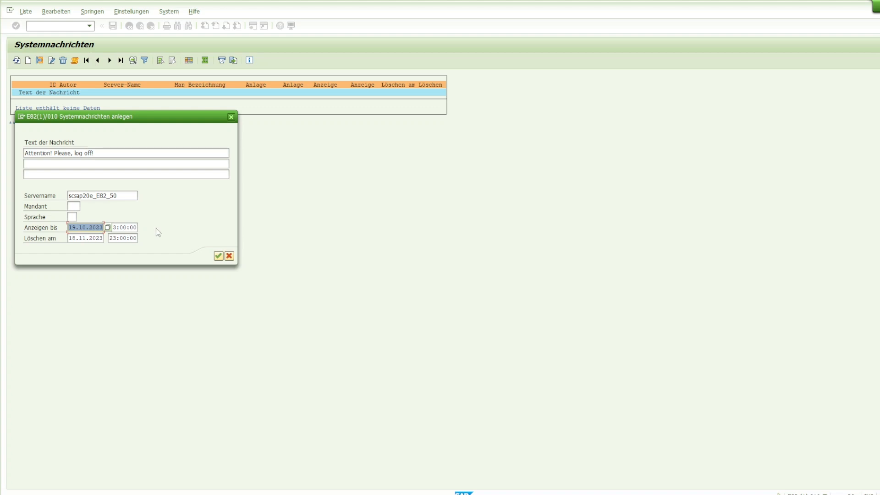
left_click(133, 227)
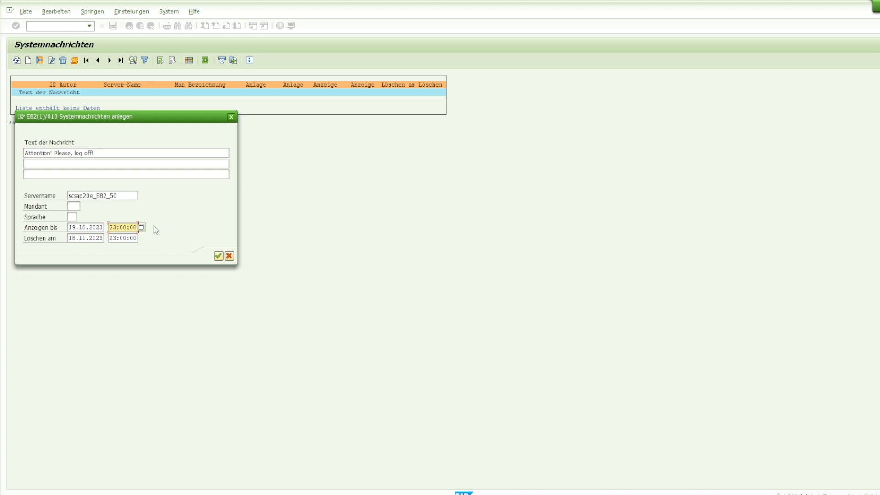
left_click(118, 228)
key("BackSpace")
key("BackSpace")
type("07")
Set the message's deletion date to 19.10.2023
key("BackSpace")
key("Delete")
type("15")
left_click(76, 238)
key("BackSpace")
key("BackSpace")
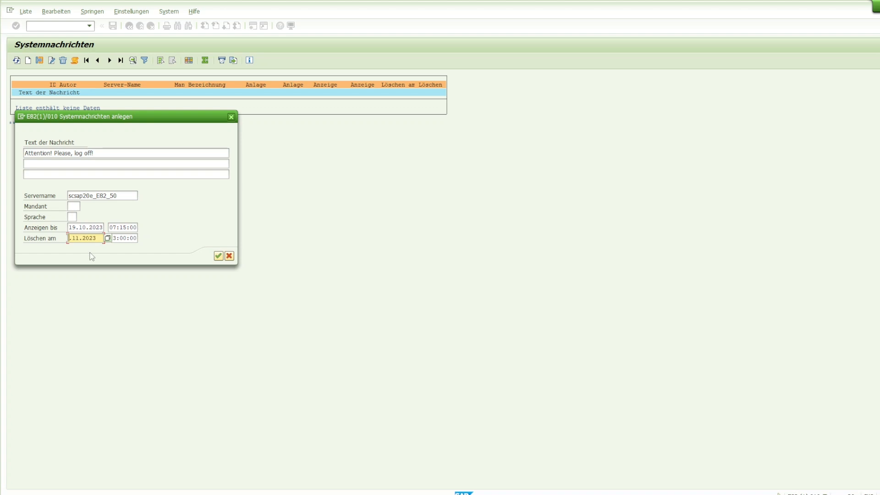
type("19")
left_click(87, 238)
key("Delete")
type("0")
left_click(130, 239)
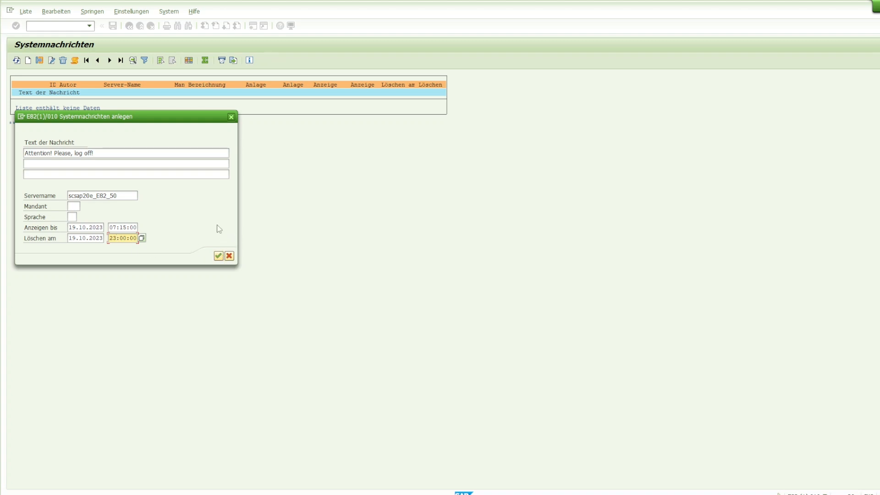
Set the display-until time to 07:17:00 and save the system message
left_click(219, 256)
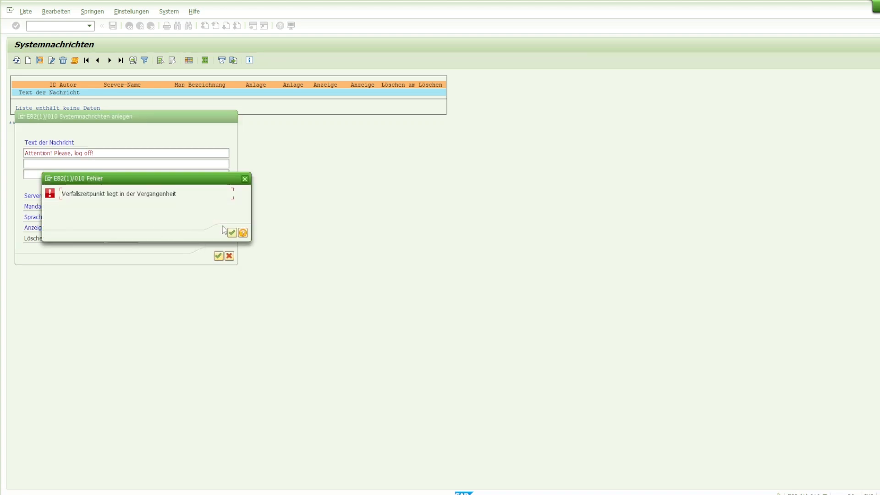
left_click(232, 233)
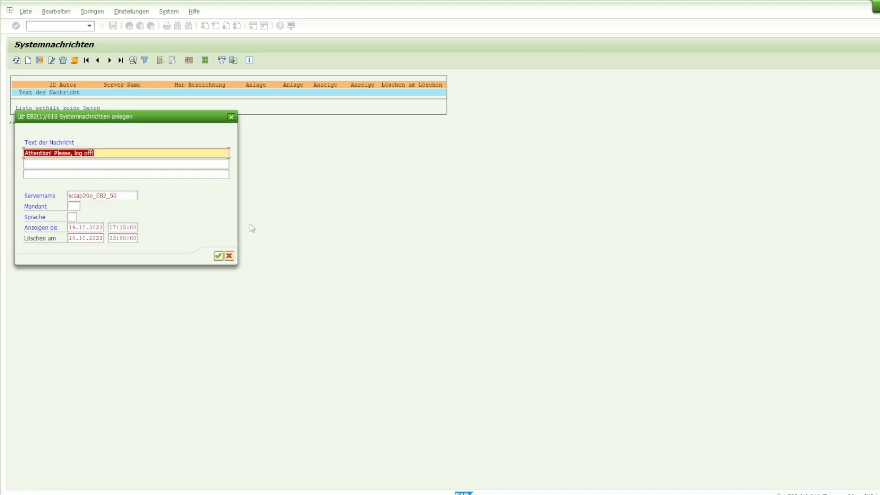
left_click(123, 226)
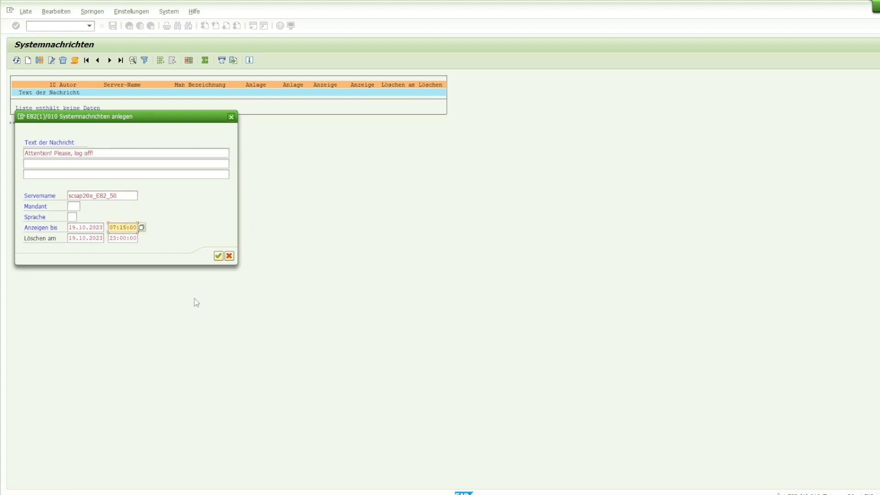
key("BackSpace")
type("7")
left_click(218, 256)
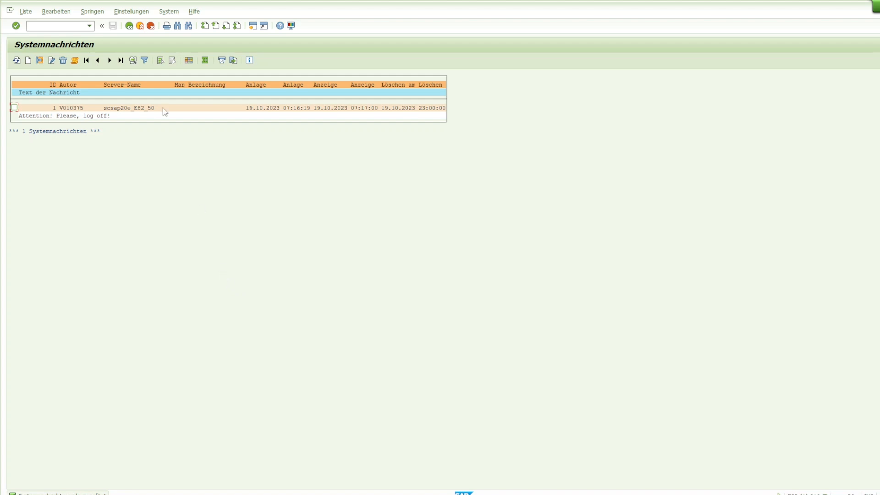
Leave the transaction and close the system message popup that is shown
left_click(130, 26)
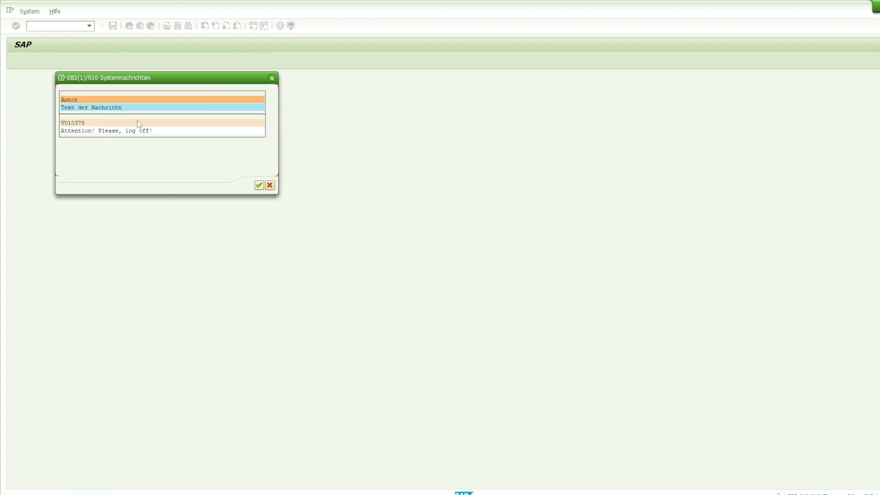
left_click_drag(165, 80, 174, 99)
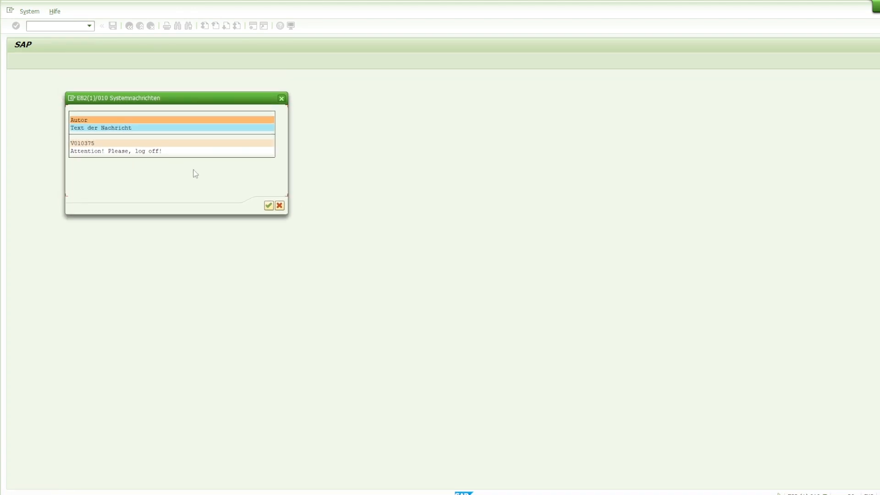
left_click(269, 206)
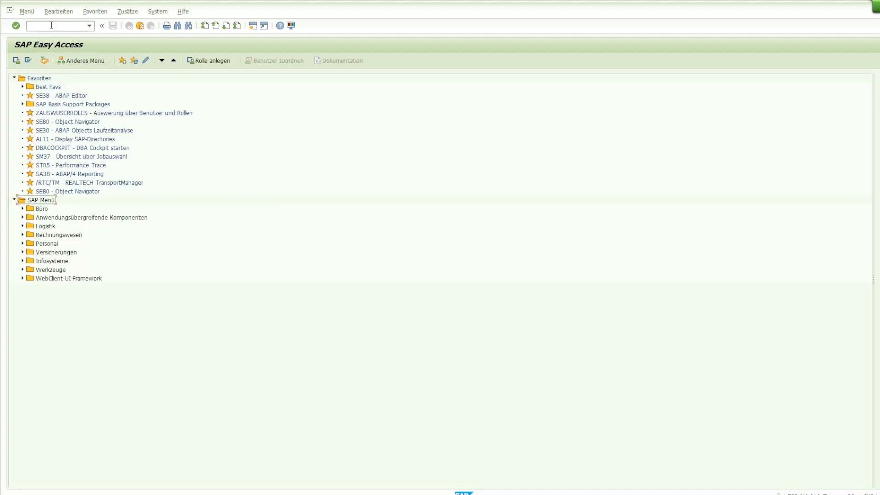
Reopen SM02 and delete the "Attention! Please, log off!" system message
type("sm02")
key("Return")
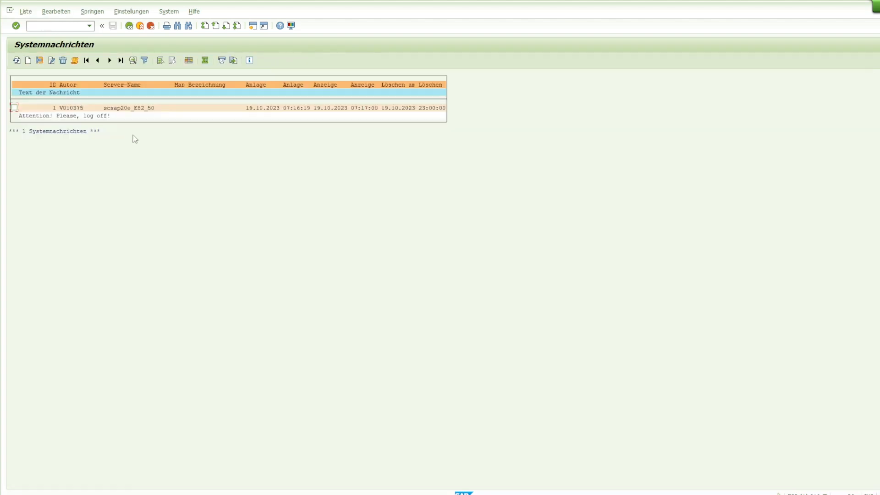
left_click(14, 107)
left_click(63, 60)
left_click_drag(189, 118, 200, 157)
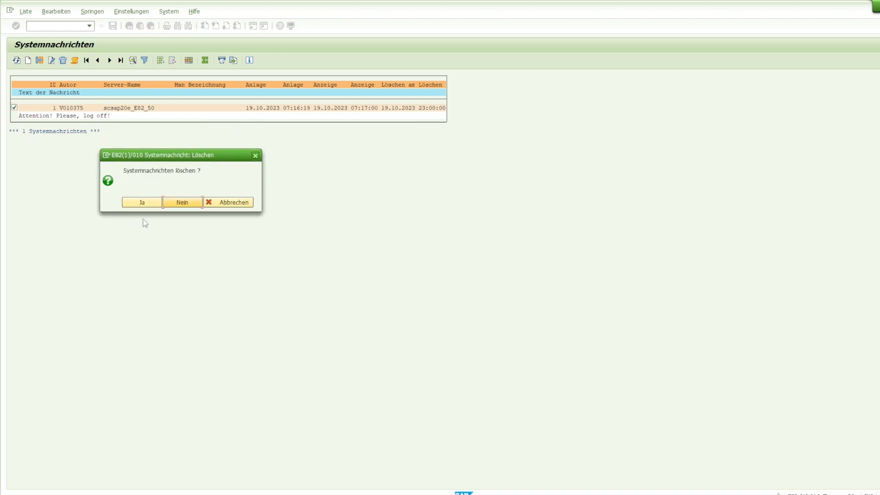
left_click(139, 205)
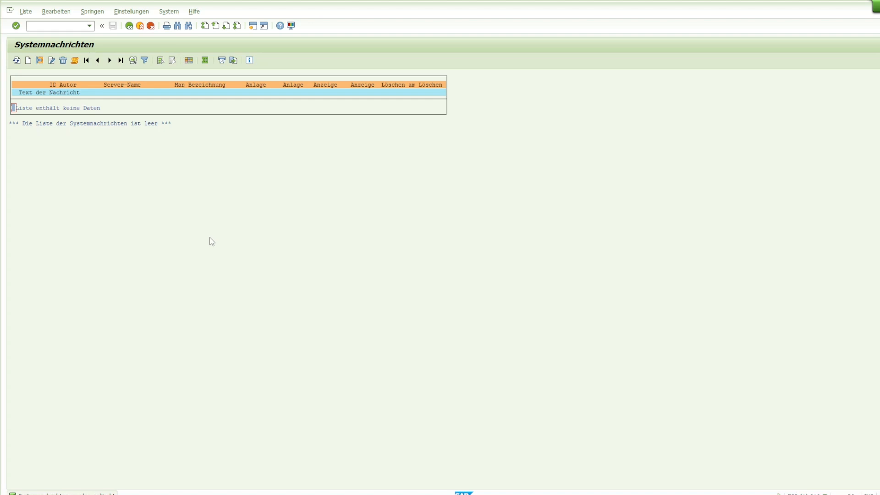
Open function module TH_POPUP for display in the Function Builder (SE37)
left_click(129, 26)
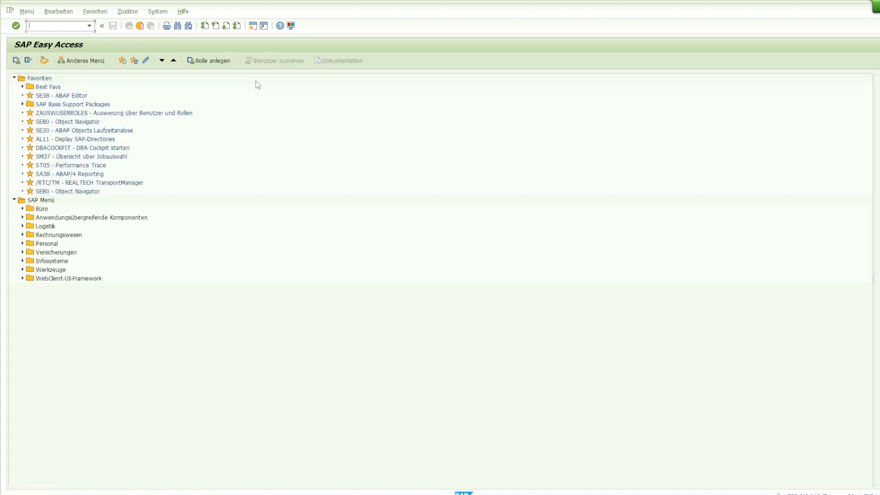
type("sm")
type("e37")
key("Return")
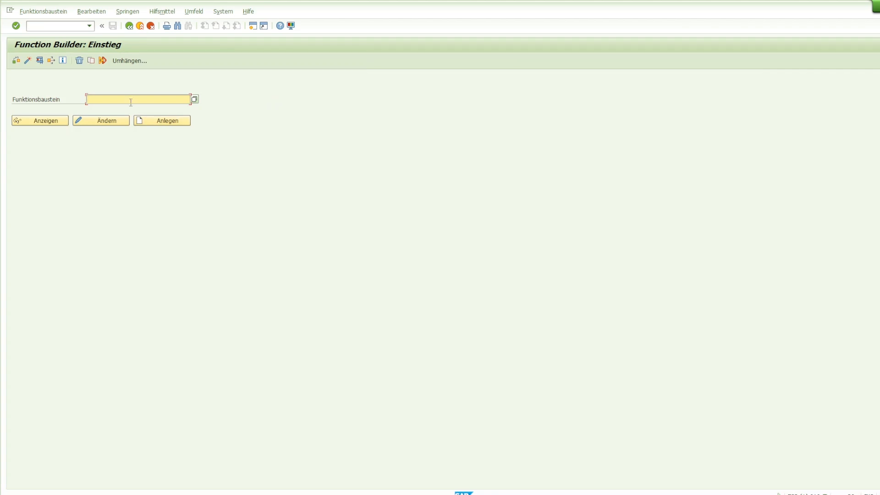
type("th_popup")
key("Return")
left_click(56, 125)
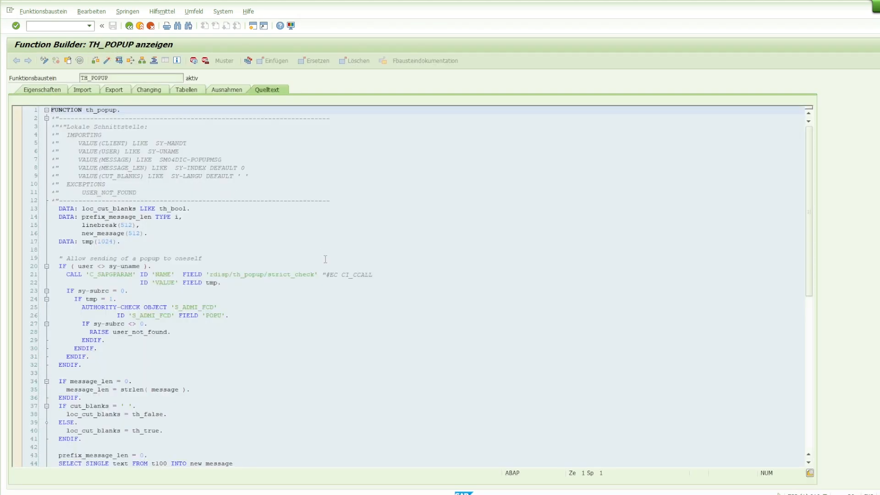
Start a test run of the TH_POPUP function module
scroll(325, 260, "down", 15)
scroll(321, 263, "up", 10)
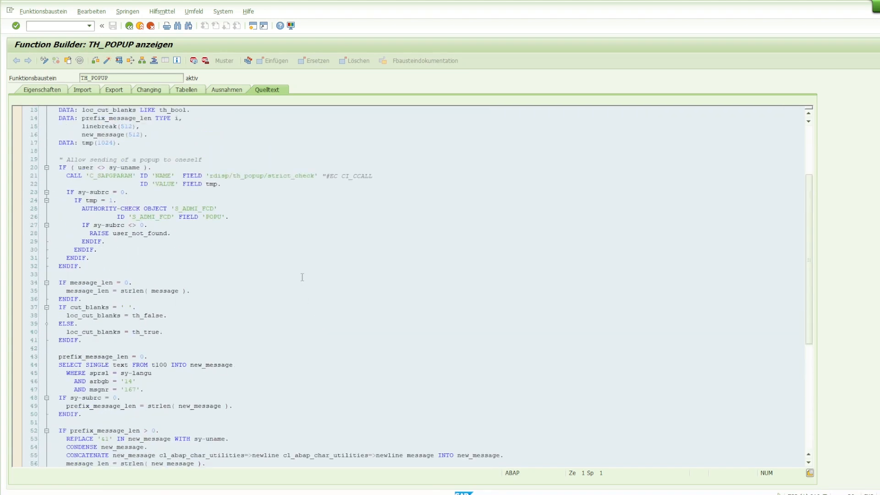
scroll(159, 249, "up", 3)
scroll(120, 158, "up", 1)
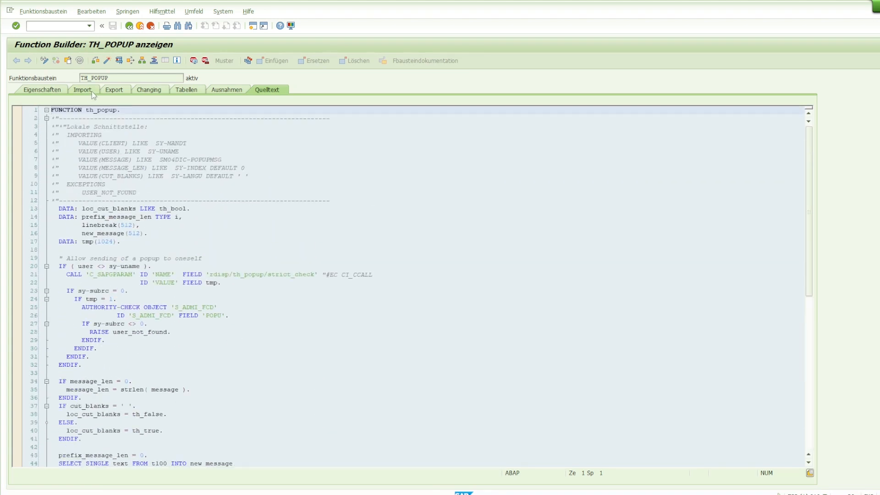
left_click(120, 62)
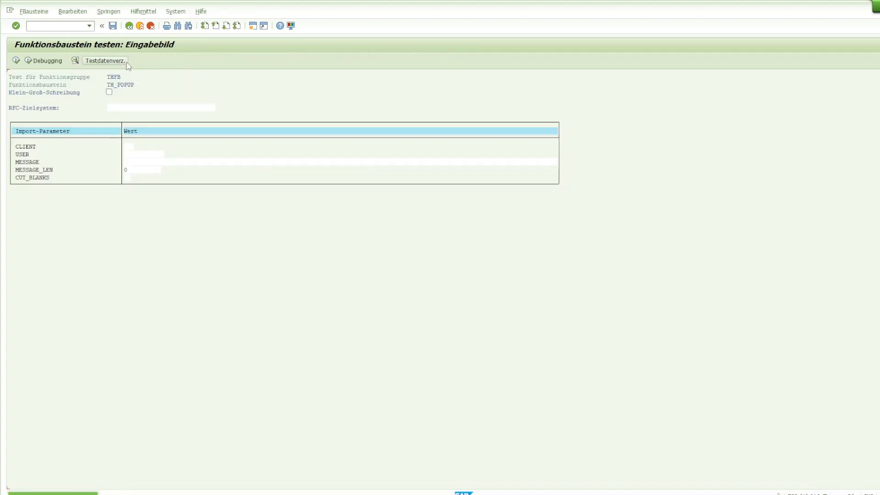
Enter "Attention! Please, log off!" as the MESSAGE import parameter of the TH_POPUP test
left_click(130, 147)
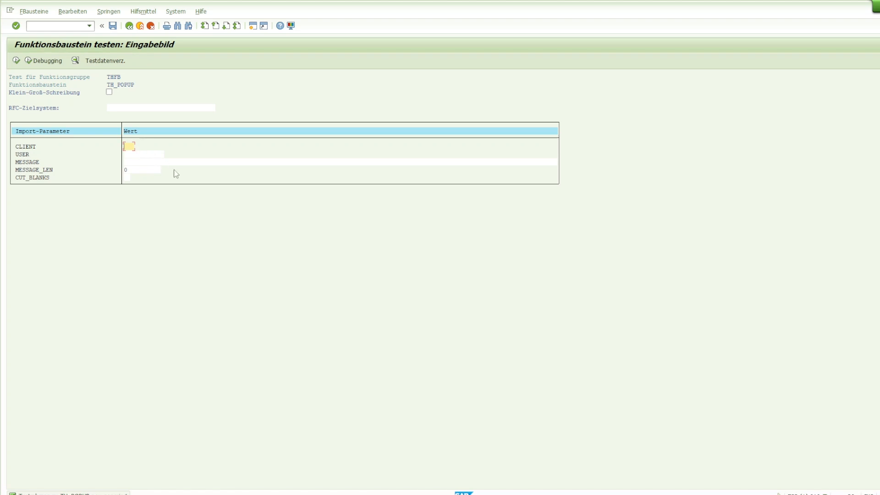
key("Tab")
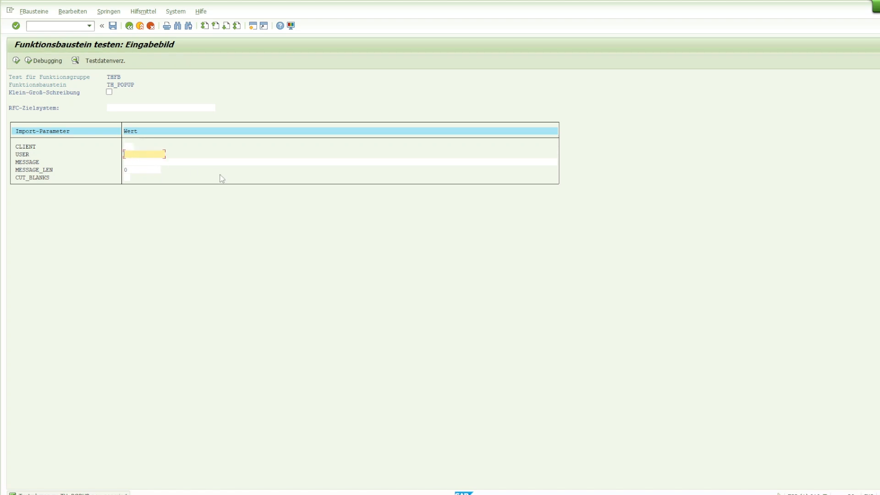
left_click(178, 160)
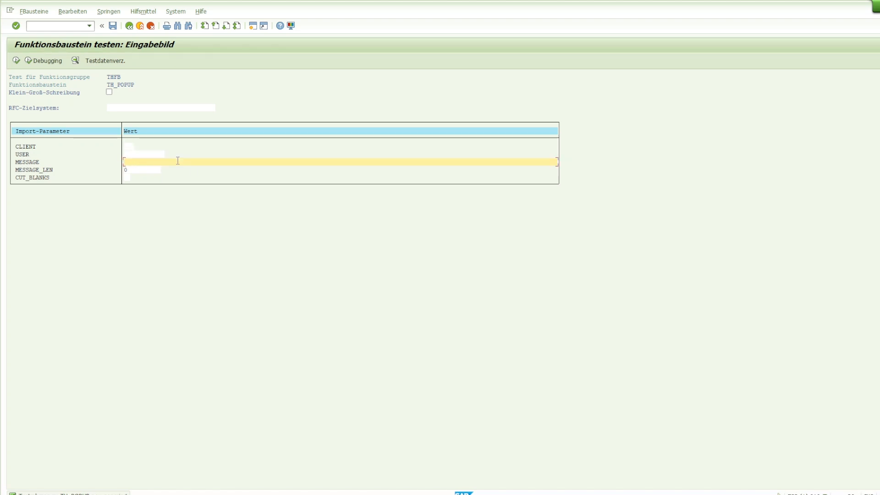
type("Atte")
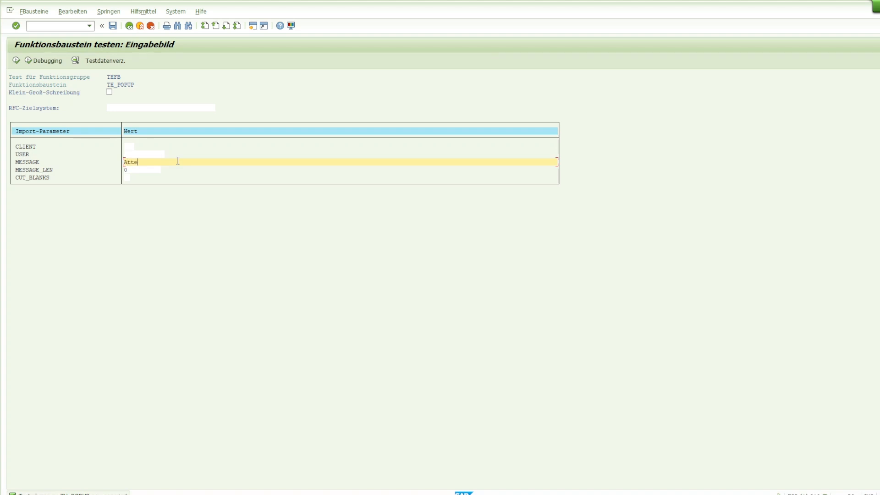
type("ntion! ")
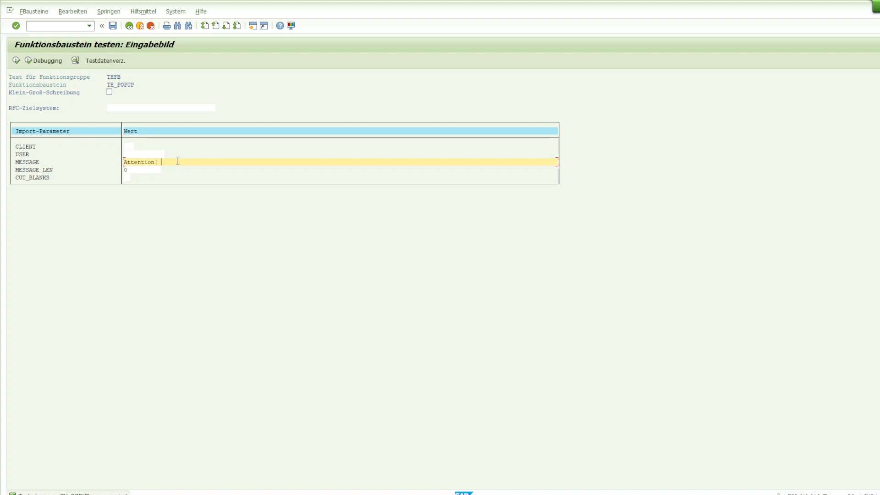
type("Please")
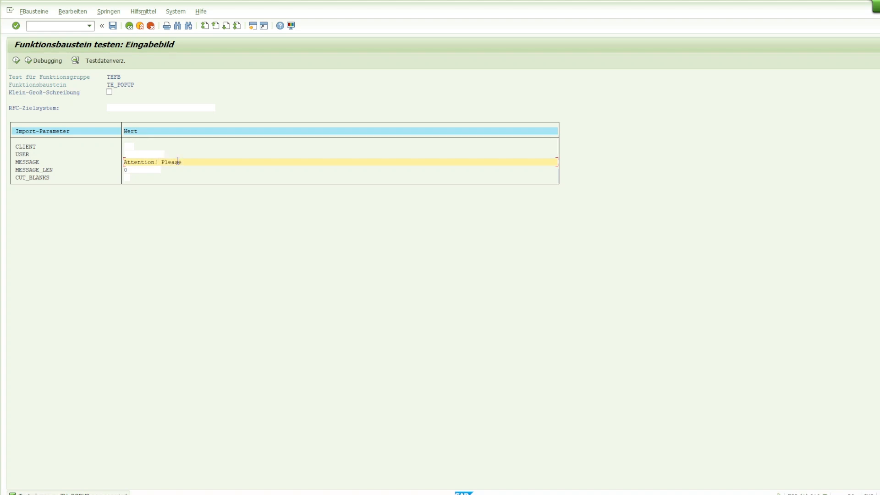
type(",")
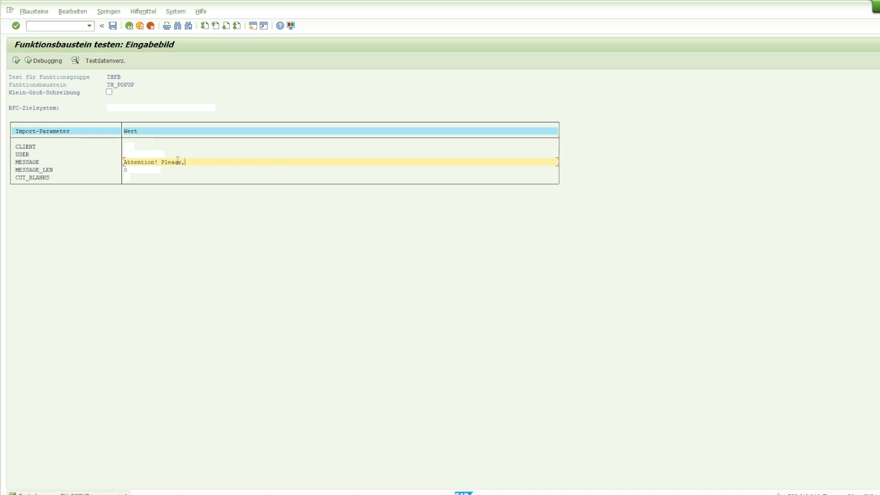
type(" log off!")
Set the CLIENT parameter to 010 and the USER parameter to the target user's ID
left_click(148, 172)
left_click(152, 154)
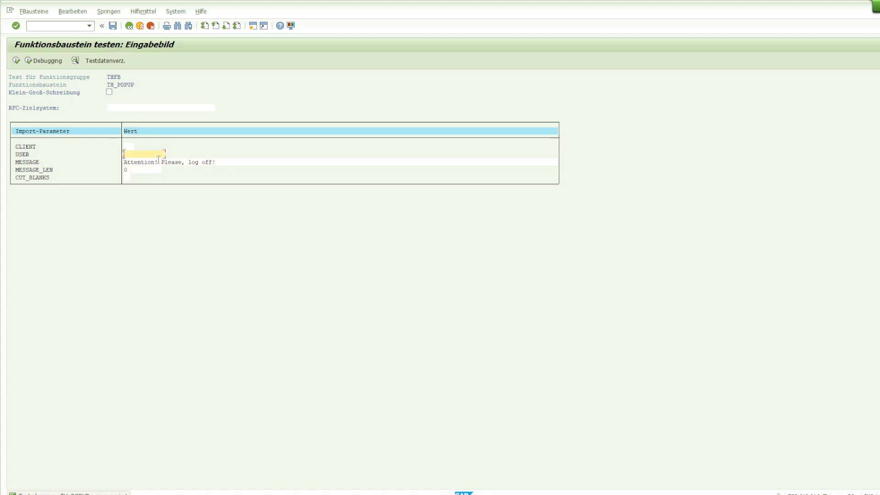
left_click(131, 147)
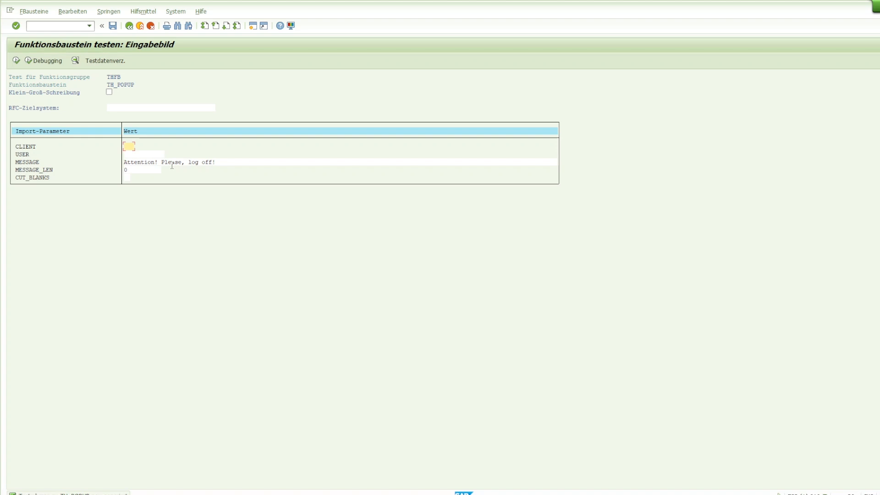
type("010")
left_click(146, 155)
type("v01037%")
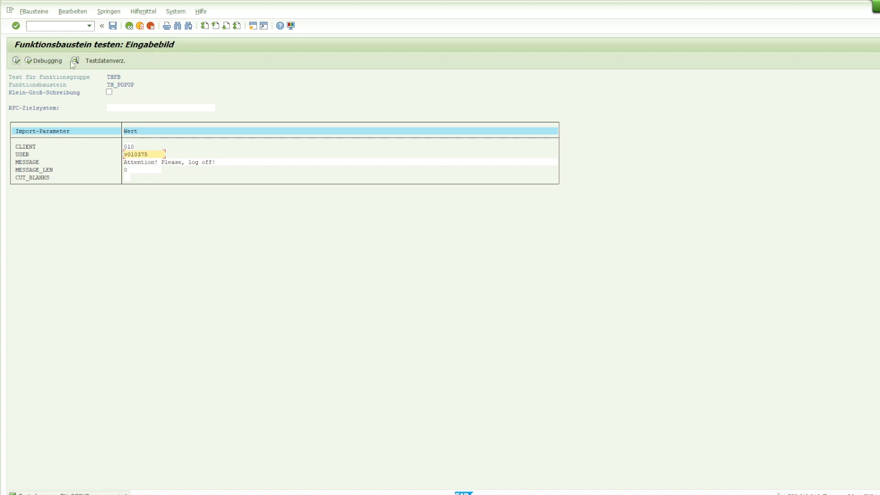
Execute the TH_POPUP test and close the popup message that appears
left_click(15, 60)
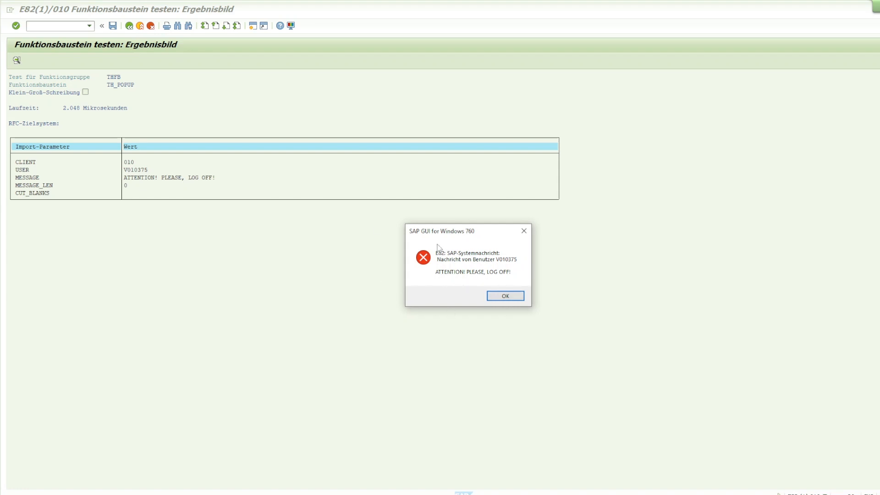
left_click(505, 297)
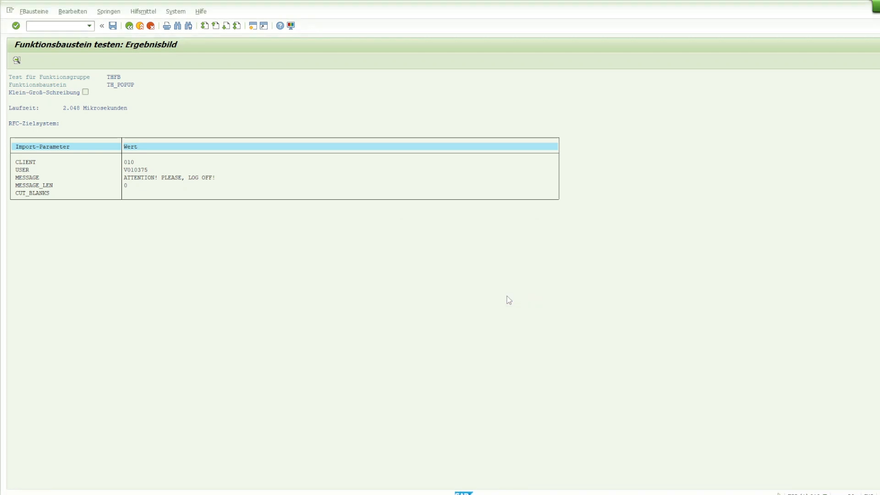
Leave the test screen and the function module display, returning to the Function Builder start screen
left_click(129, 26)
left_click(129, 25)
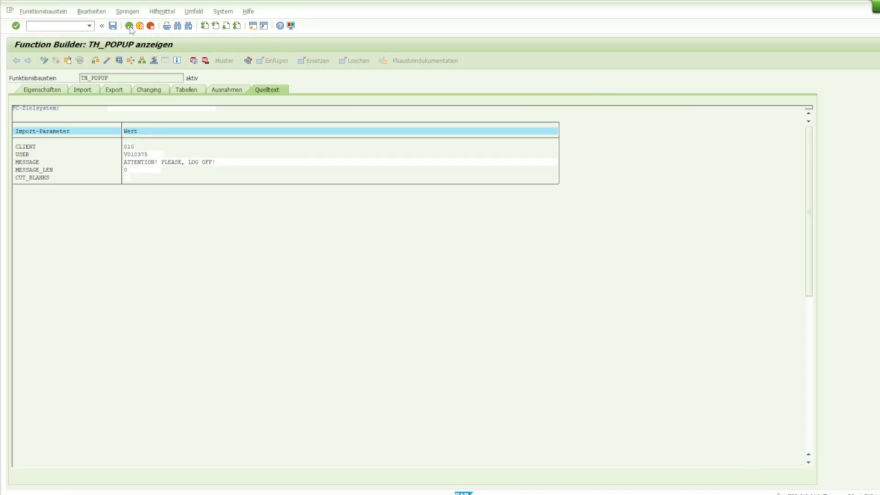
left_click(129, 26)
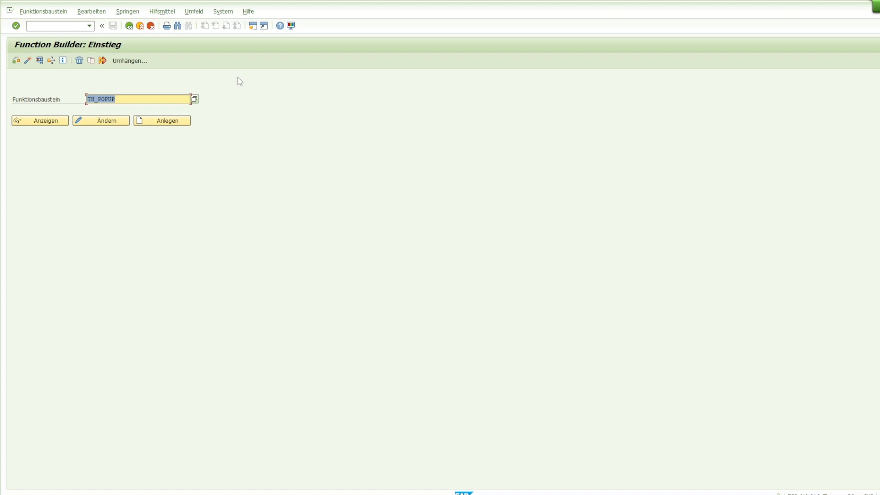
Open the short message (Kurznachricht) function from the System menu
left_click(224, 11)
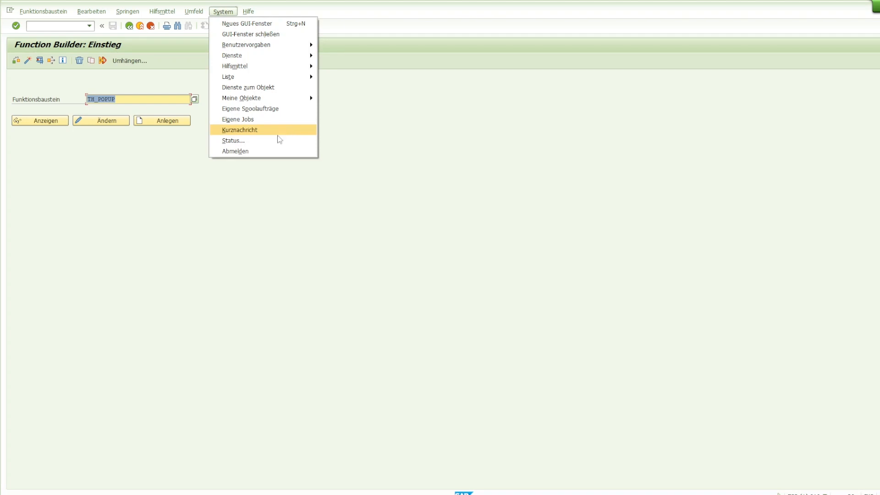
left_click(278, 14)
left_click(215, 13)
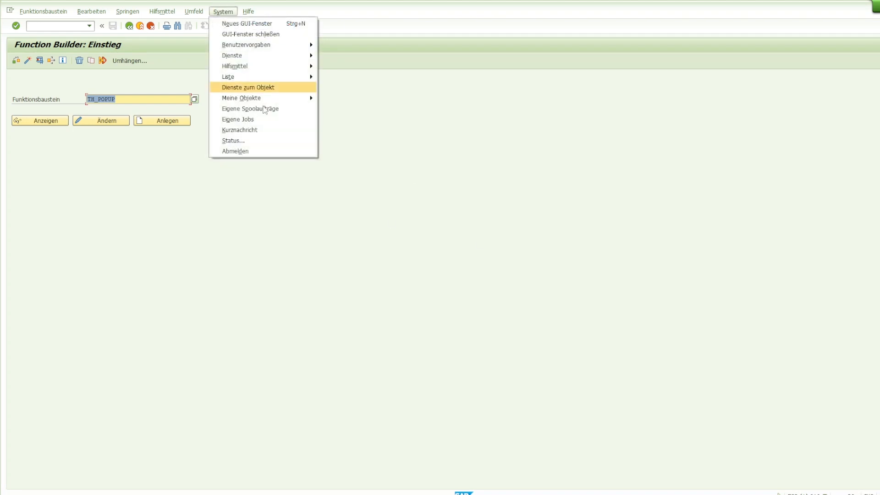
left_click(255, 132)
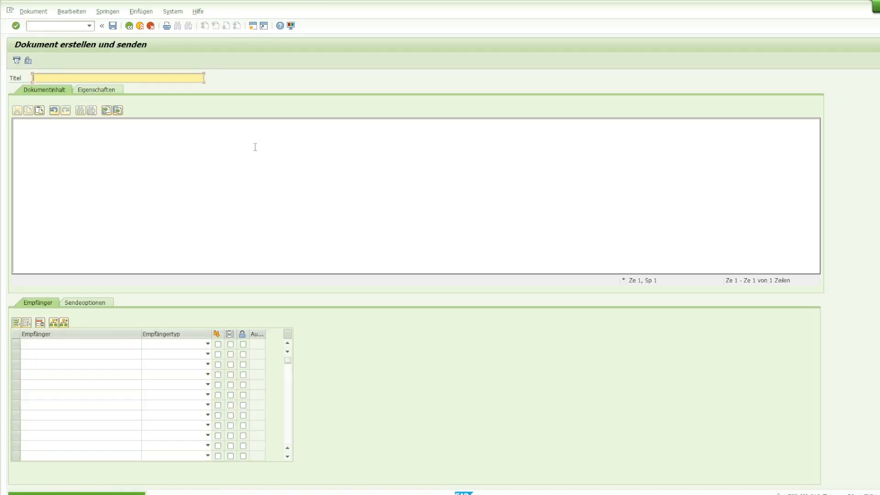
Write "Attention! Please, log off!" as the short message's document content
left_click(106, 151)
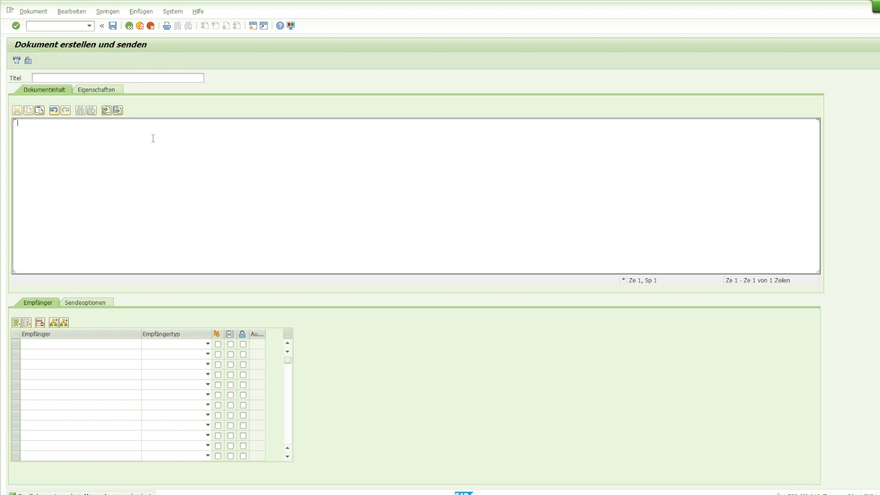
type("Attenton")
key("BackSpace")
type("ion! Please, log off!")
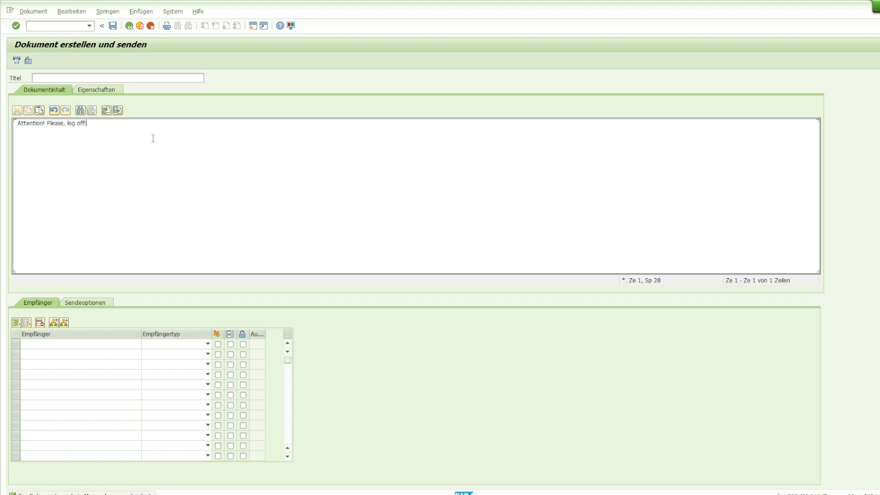
Enter the recipient's user ID and choose "persönliche Verteilerliste" as recipient type
left_click(122, 344)
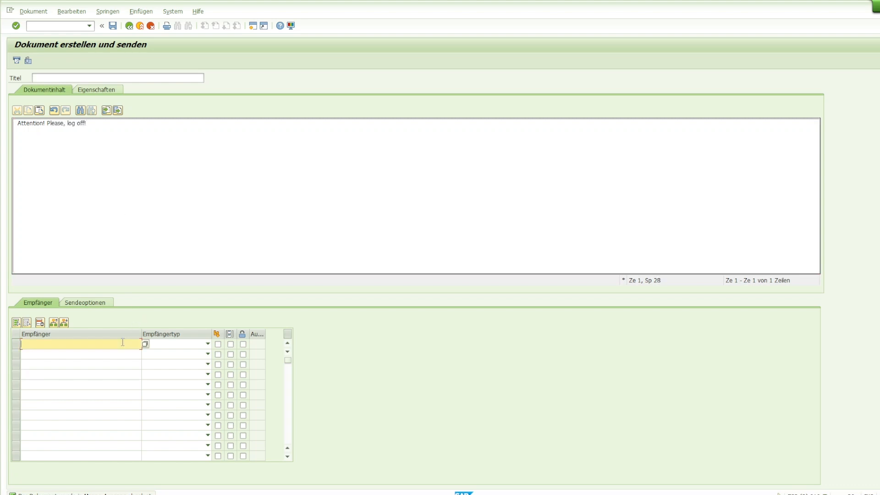
type("v011515")
left_click(182, 346)
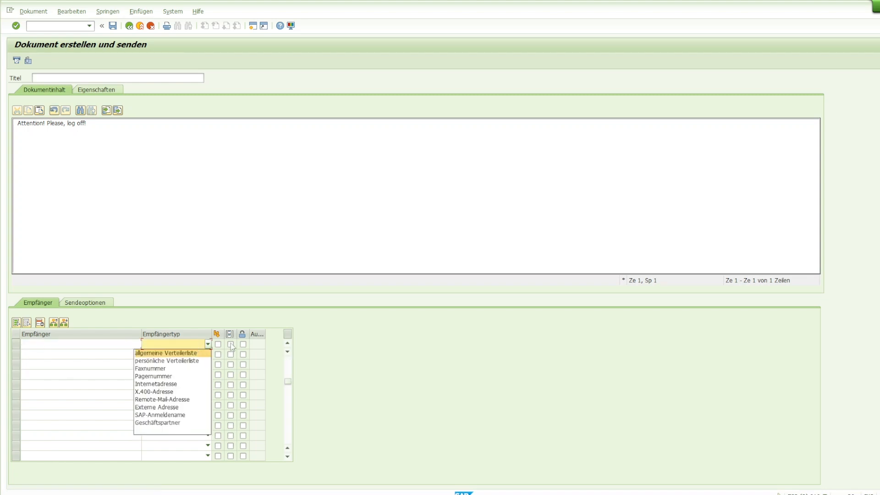
left_click(201, 362)
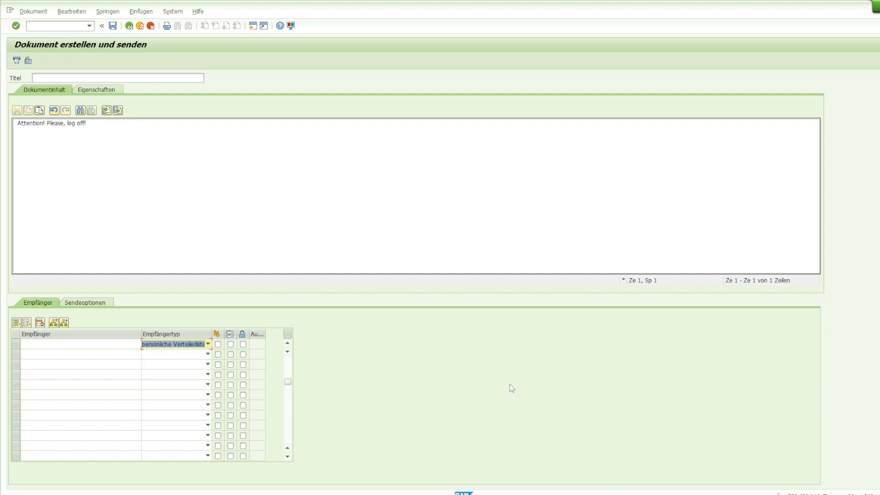
Title the message "Important information" and send the document
left_click(161, 76)
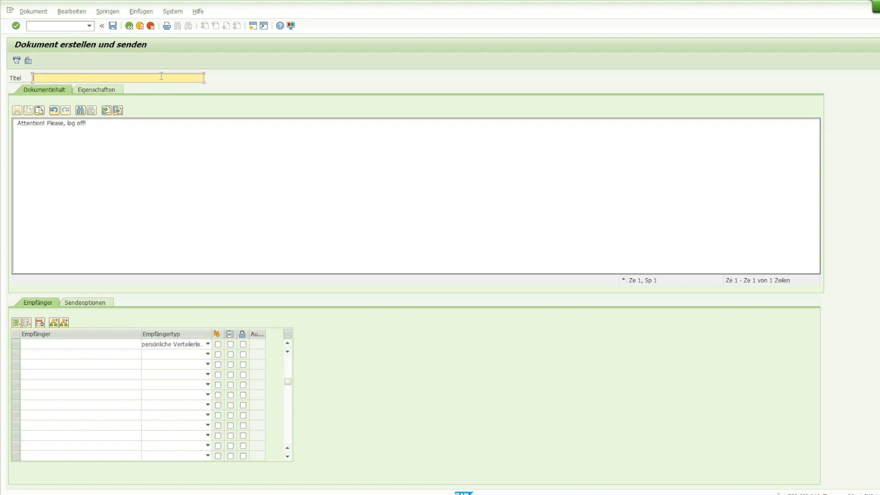
type("Important information")
left_click(113, 26)
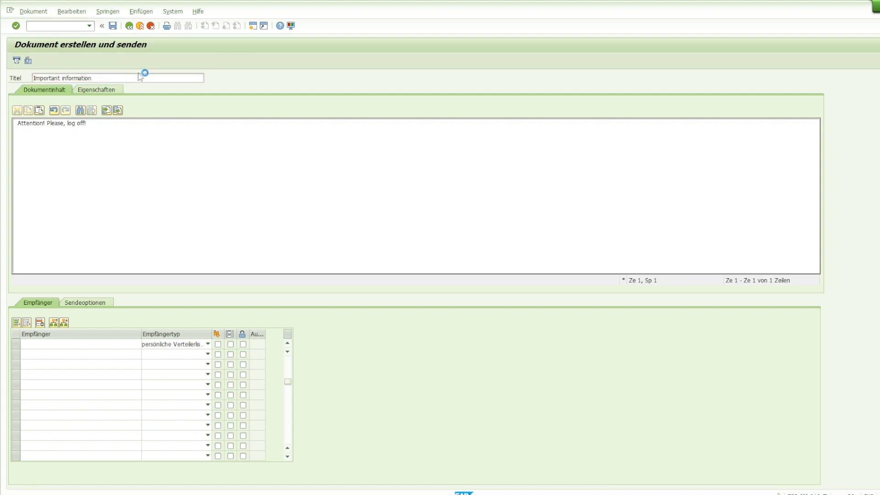
left_click(17, 61)
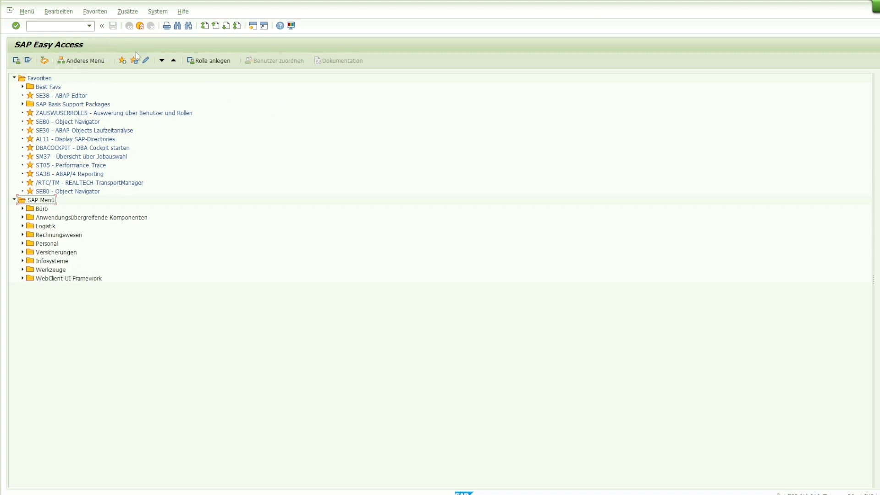
Open the Business Workplace and view the received "Important information" message in the inbox folders
double_click(65, 156)
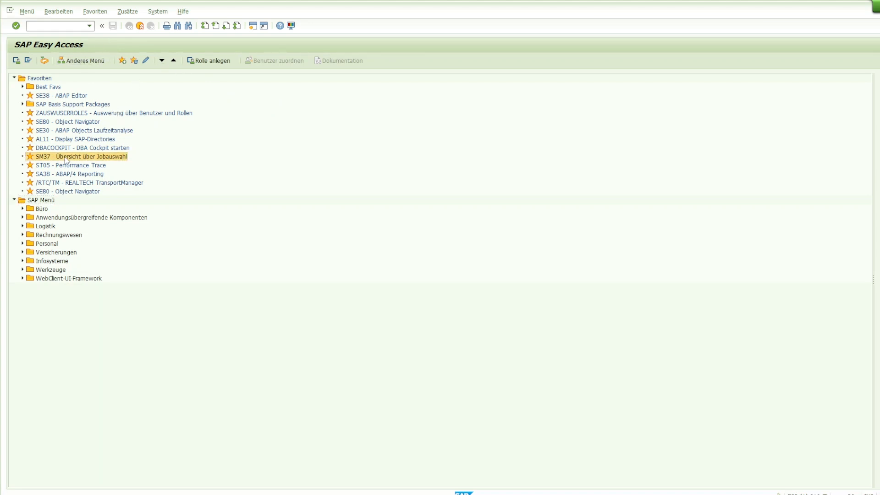
left_click(131, 26)
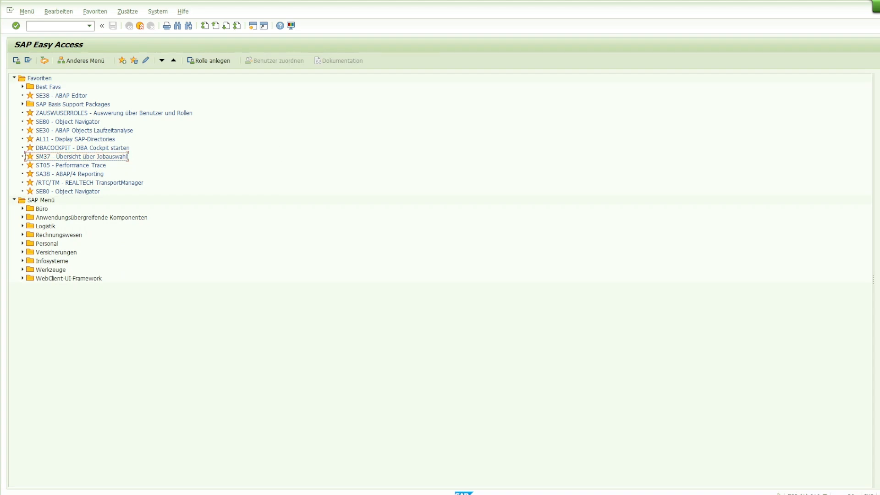
left_click(45, 62)
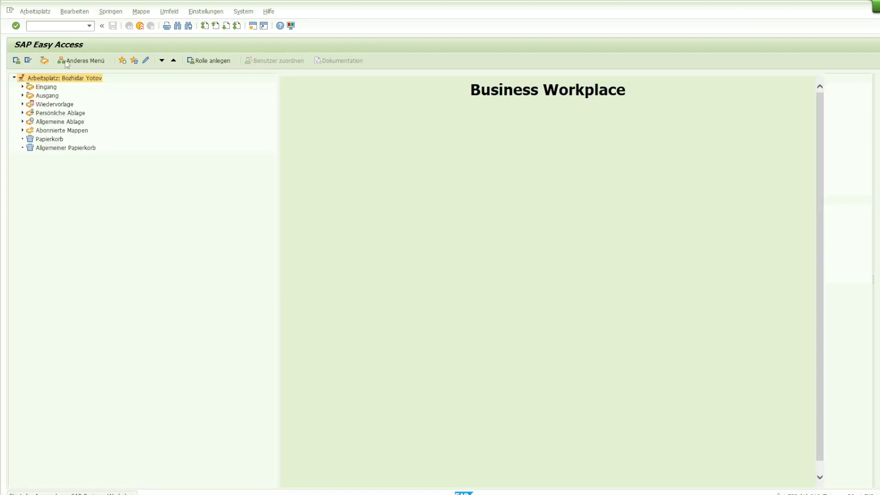
left_click(22, 87)
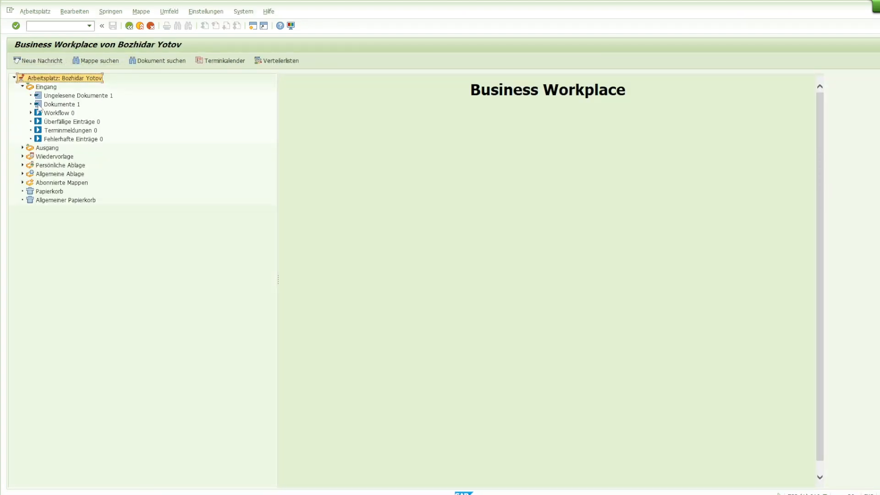
left_click(40, 105)
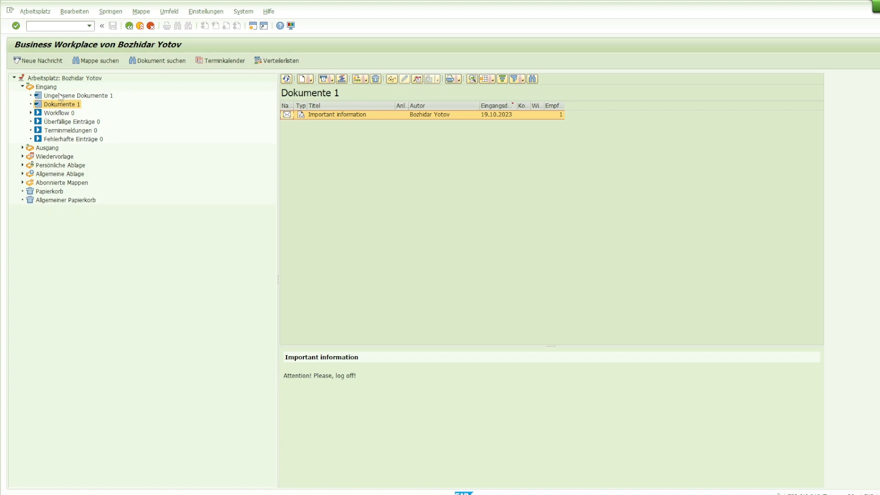
left_click(45, 88)
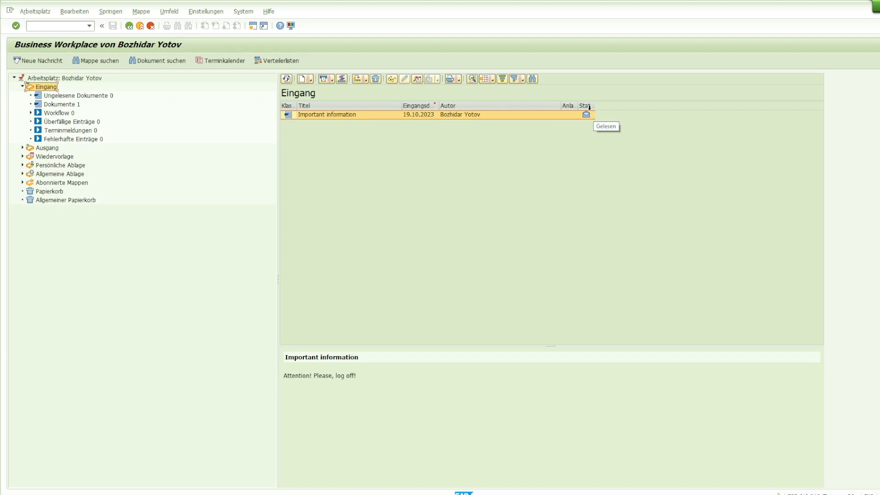
left_click_drag(595, 105, 622, 104)
left_click(59, 105)
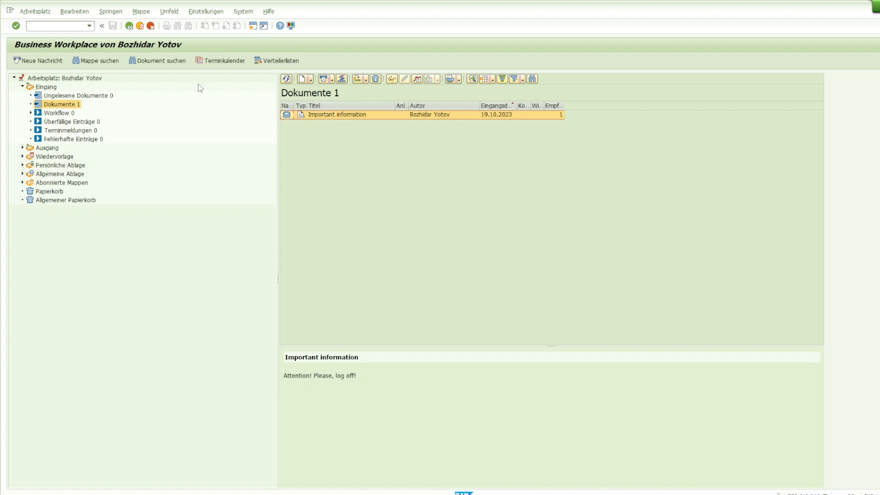
Delete the "Important information" document from the inbox
left_click(376, 79)
left_click(132, 179)
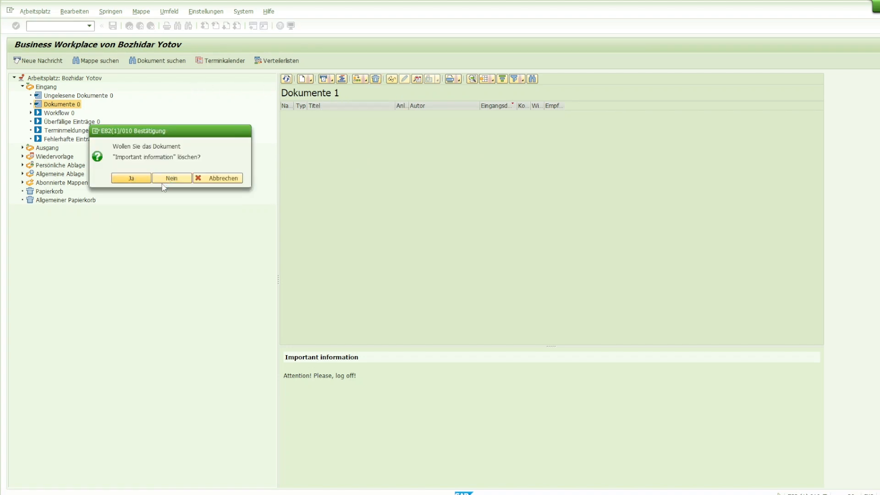